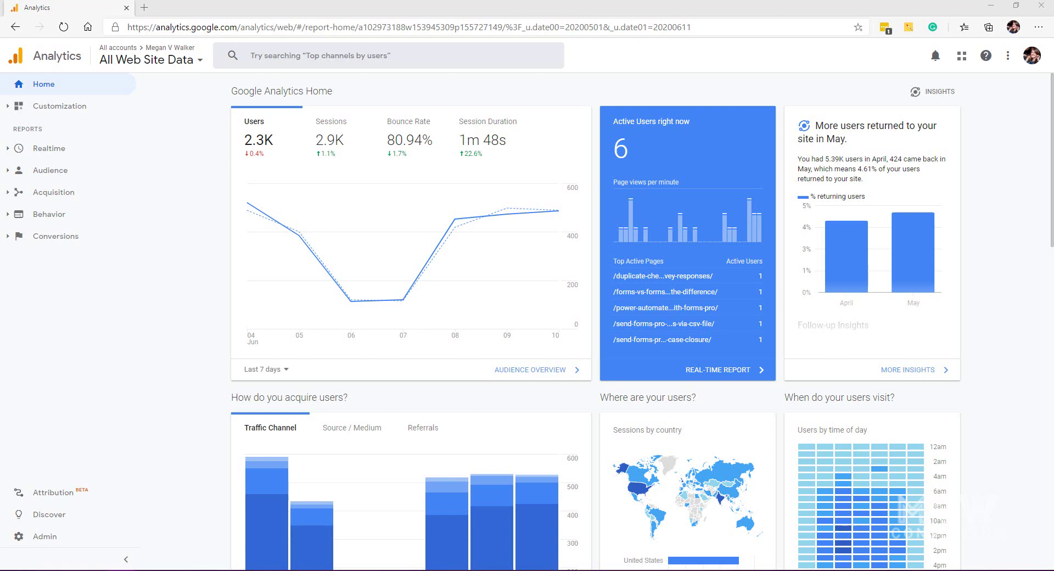
Step: Open the custom alerts settings for the All Web Site Data view
{"action": "left_click", "coordinate": [52, 538]}
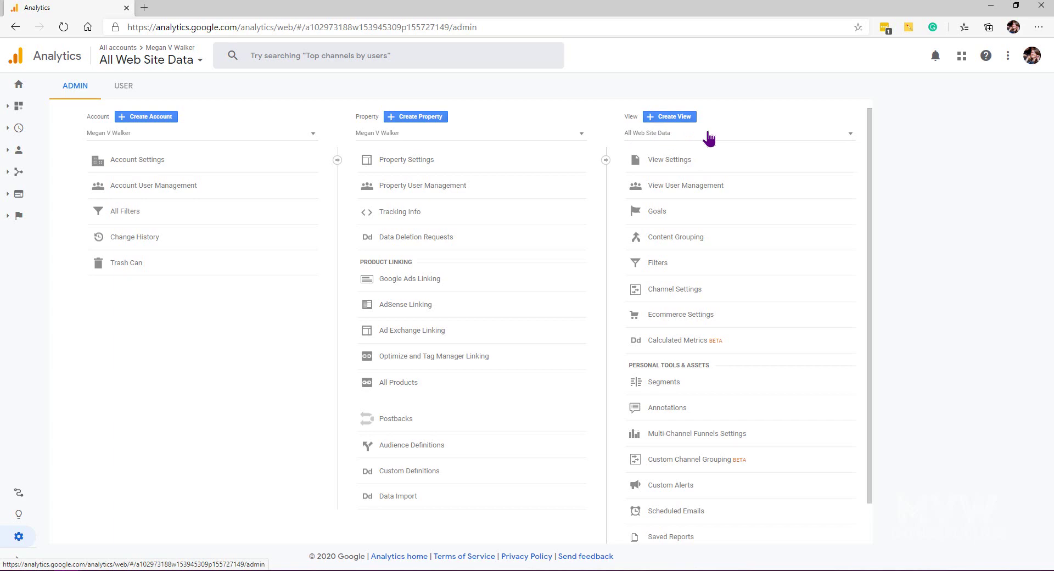
{"action": "scroll", "coordinate": [734, 224], "scroll_direction": "down", "scroll_amount": 1}
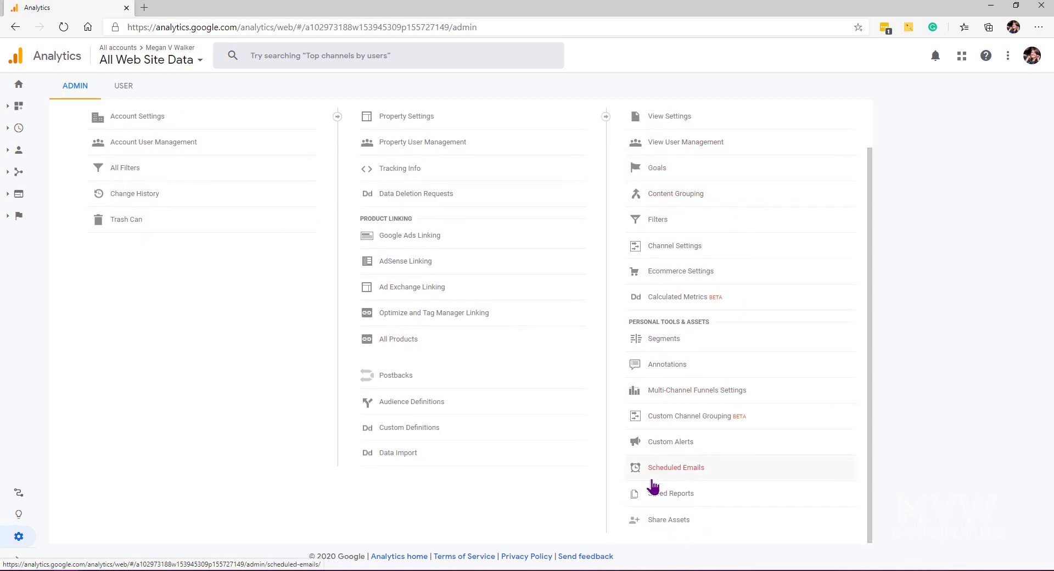
{"action": "left_click", "coordinate": [678, 443]}
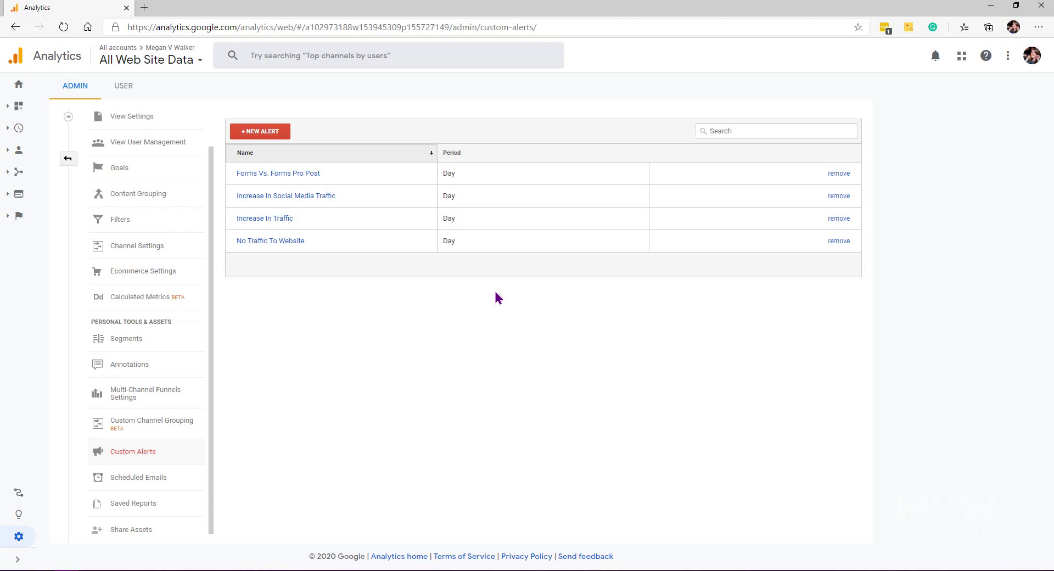
Step: Review the settings and conditions of the No Traffic To Website alert without changing it
{"action": "left_click", "coordinate": [267, 245]}
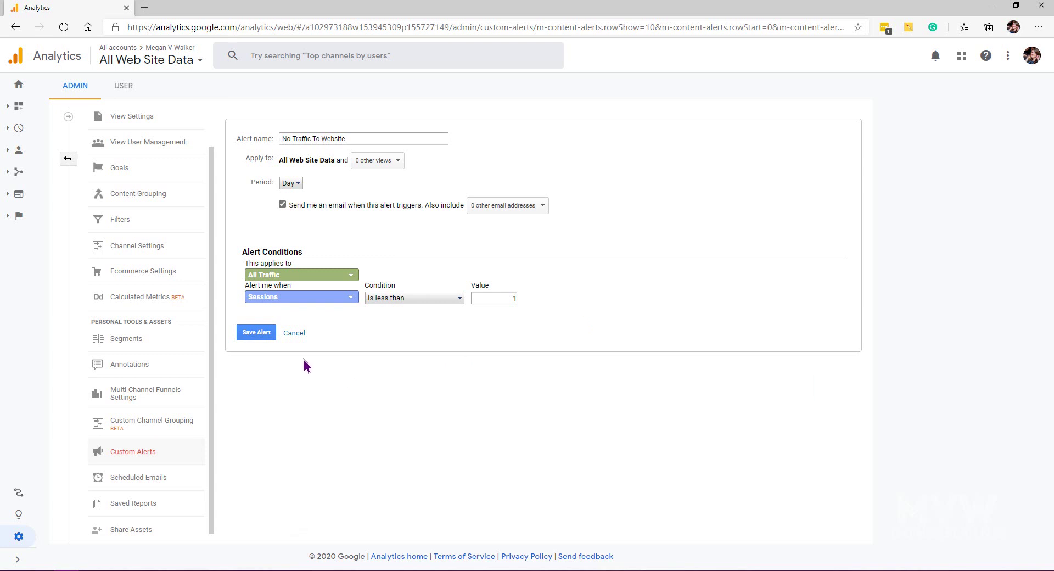
{"action": "left_click", "coordinate": [297, 333]}
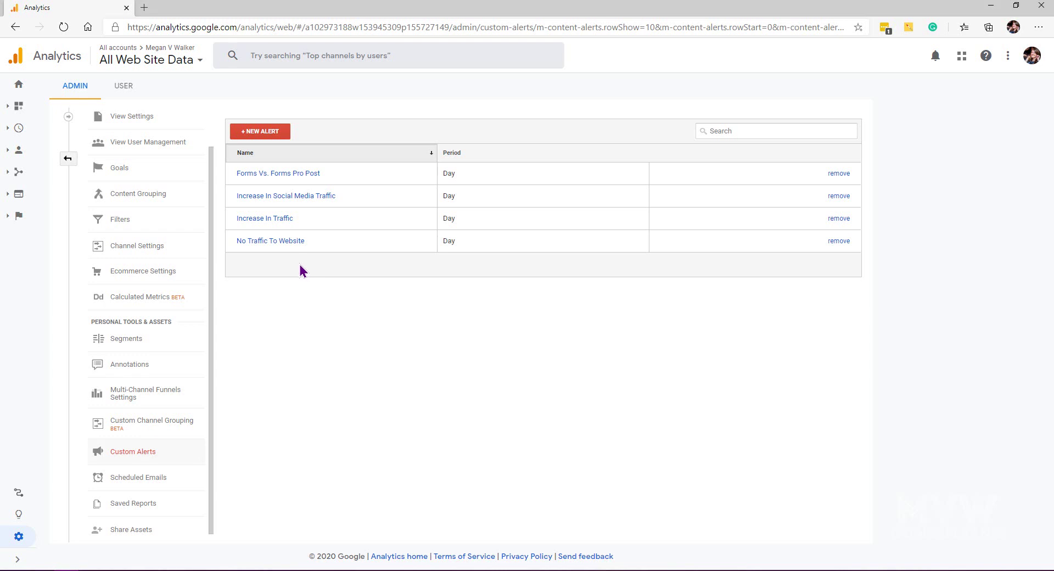
Step: Open the Increase In Social Media Traffic alert and read through its full source regular expression
{"action": "left_click", "coordinate": [305, 197]}
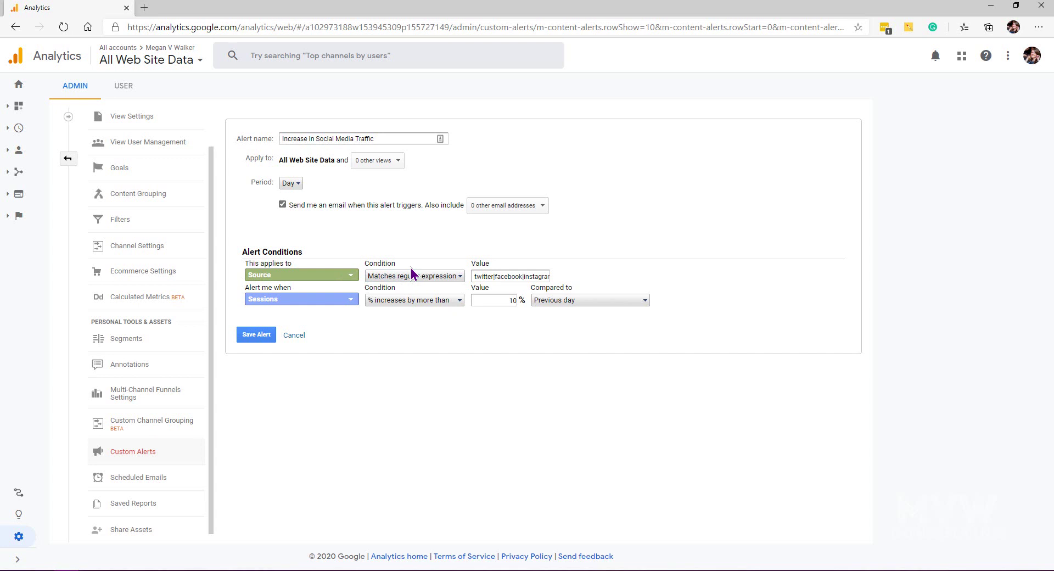
{"action": "left_click", "coordinate": [474, 276]}
{"action": "key", "text": "Right"}
{"action": "key", "text": "Right"}
{"action": "key", "text": "Right"}
{"action": "key", "text": "Right"}
{"action": "key", "text": "Right"}
{"action": "key", "text": "Right"}
{"action": "key", "text": "Right"}
{"action": "key", "text": "Right"}
{"action": "key", "text": "Right"}
{"action": "key", "text": "Right"}
{"action": "key", "text": "Right"}
{"action": "key", "text": "Right"}
{"action": "key", "text": "Right"}
{"action": "key", "text": "Right"}
{"action": "key", "text": "Right"}
{"action": "key", "text": "Right"}
{"action": "key", "text": "Right"}
{"action": "key", "text": "Right"}
{"action": "key", "text": "Right"}
{"action": "key", "text": "Right"}
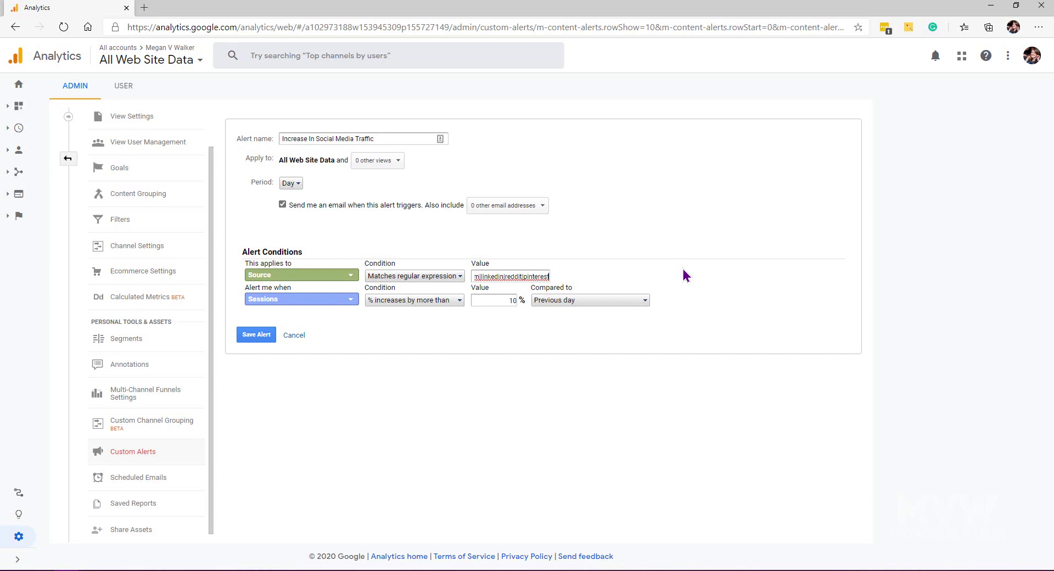
{"action": "key", "text": "Left"}
{"action": "key", "text": "Left"}
{"action": "key", "text": "Left"}
{"action": "key", "text": "Left"}
{"action": "key", "text": "Left"}
{"action": "key", "text": "Left"}
{"action": "key", "text": "Left"}
{"action": "key", "text": "Left"}
{"action": "key", "text": "Left"}
{"action": "key", "text": "Left"}
{"action": "key", "text": "Left"}
{"action": "key", "text": "Left"}
{"action": "key", "text": "Left"}
{"action": "key", "text": "Left"}
{"action": "key", "text": "Left"}
{"action": "key", "text": "Left"}
{"action": "key", "text": "Left"}
{"action": "key", "text": "Left"}
{"action": "key", "text": "Left"}
{"action": "key", "text": "Left"}
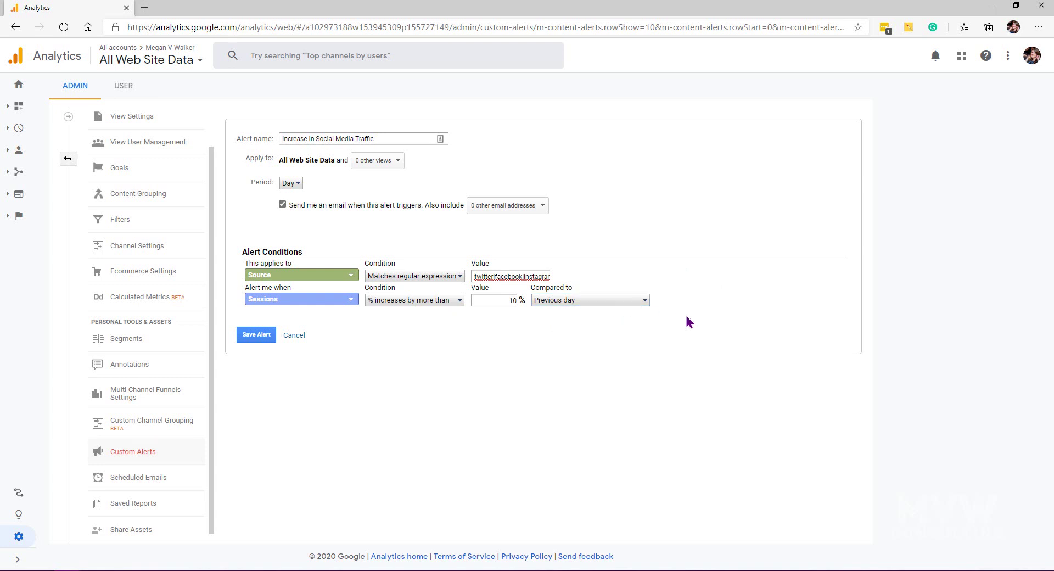
Step: Set the alert's sessions condition to "Increases by more than" with a value of 30 and save the alert
{"action": "left_click", "coordinate": [452, 302]}
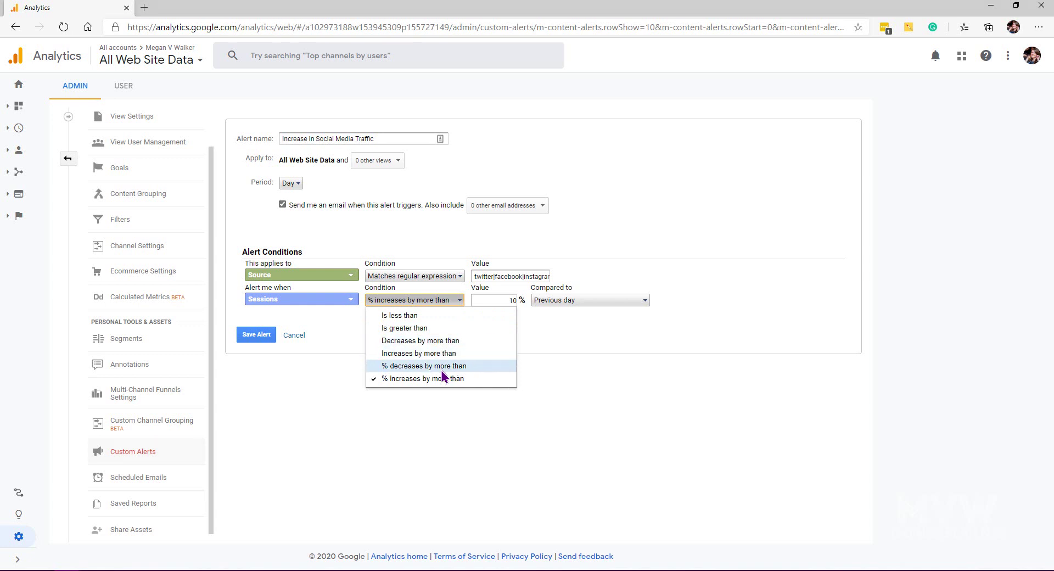
{"action": "left_click", "coordinate": [480, 354]}
{"action": "double_click", "coordinate": [497, 301]}
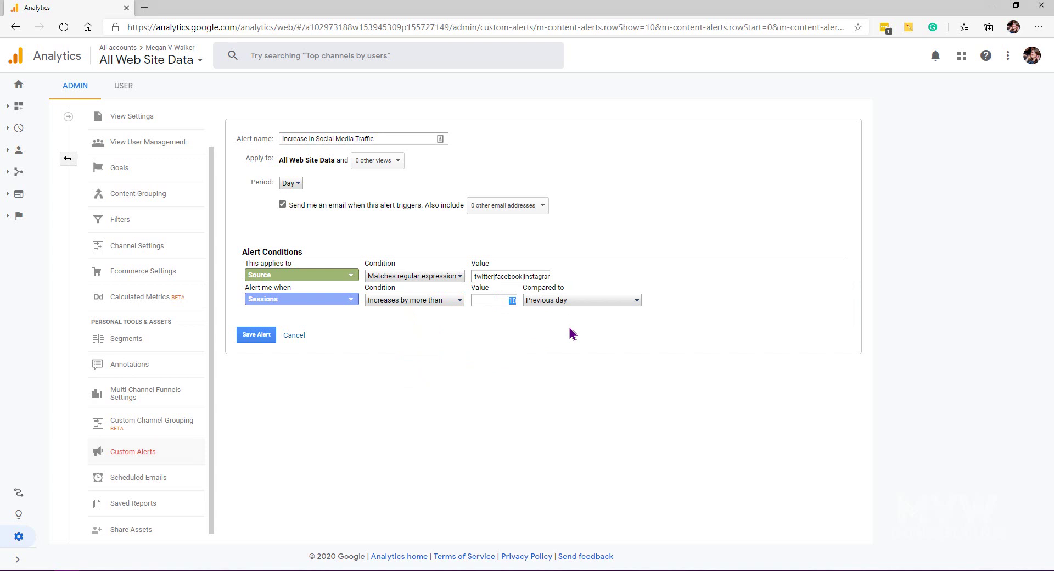
{"action": "type", "text": "30"}
{"action": "left_click", "coordinate": [255, 335]}
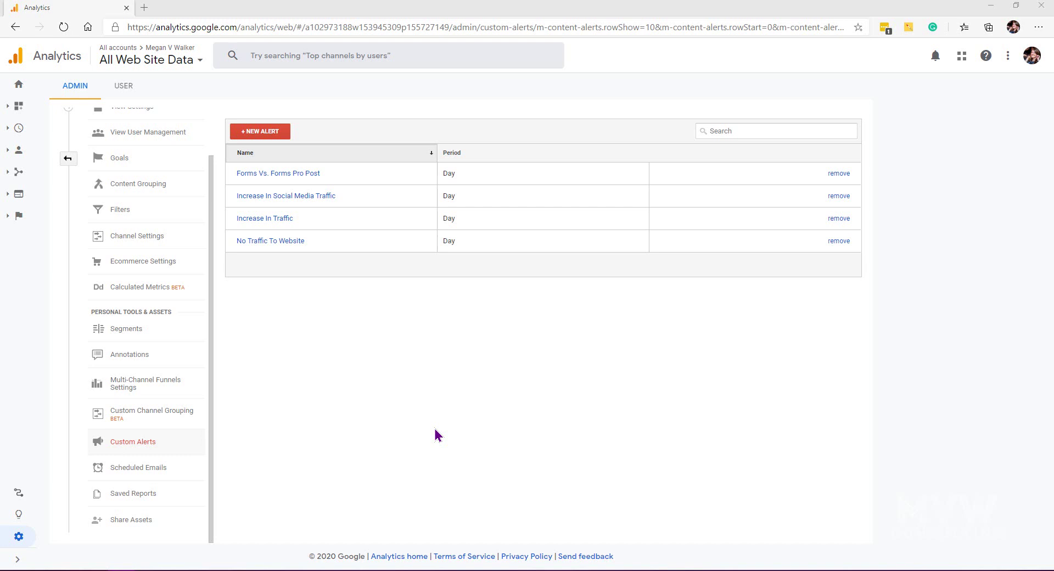
Step: Start a new alert named "New Engaged Visitor", check the other available views, and open its "This applies to" choices
{"action": "left_click", "coordinate": [275, 135]}
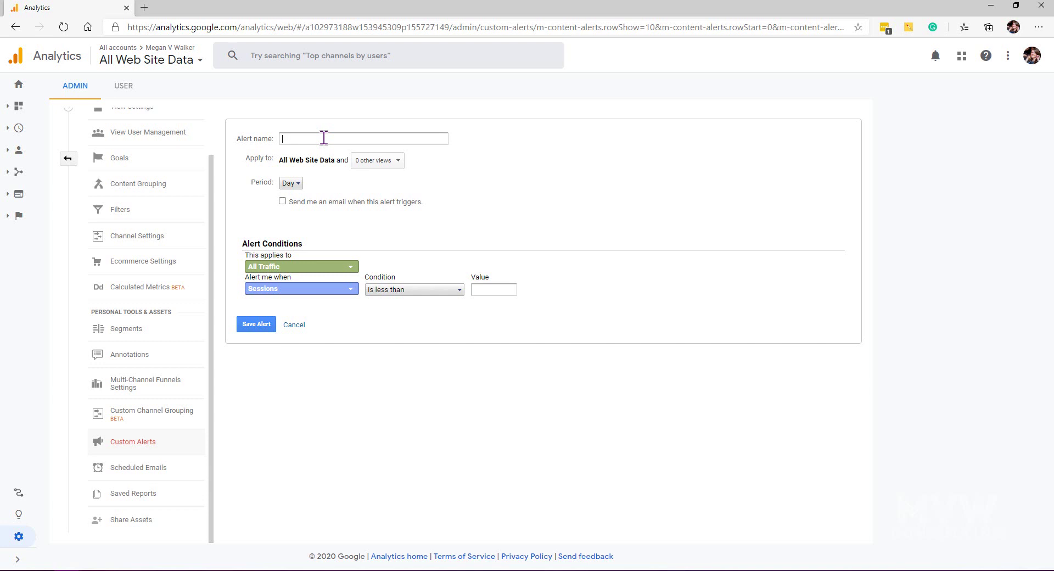
{"action": "type", "text": "New Engaged Visitor"}
{"action": "left_click", "coordinate": [380, 162]}
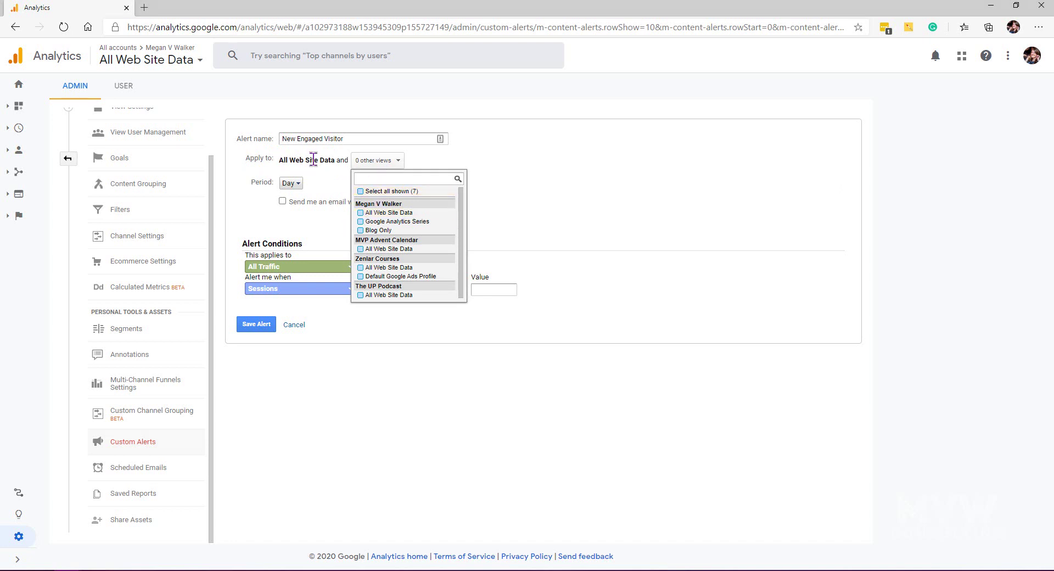
{"action": "left_click", "coordinate": [544, 207]}
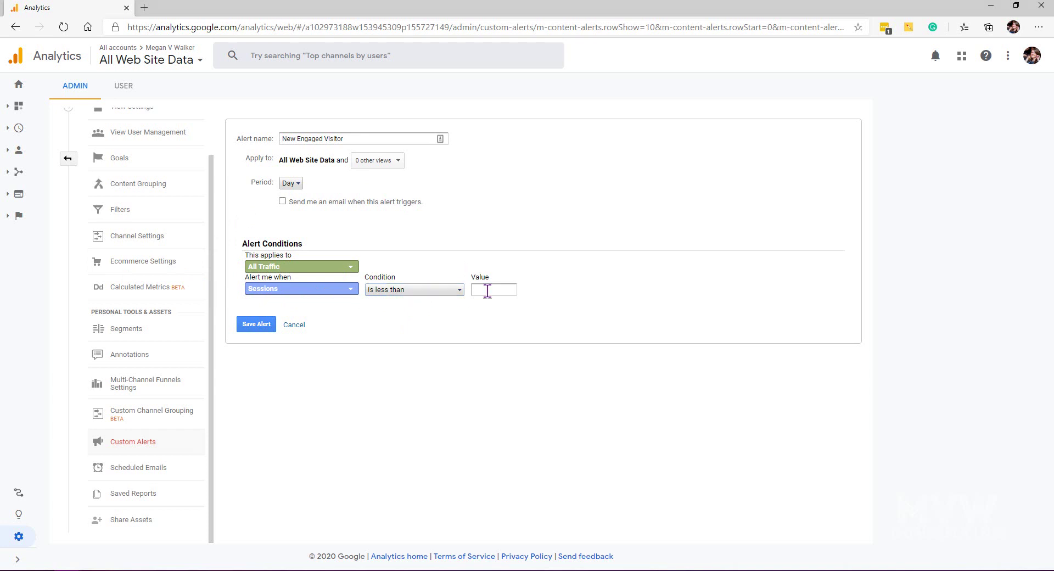
{"action": "left_click", "coordinate": [344, 267]}
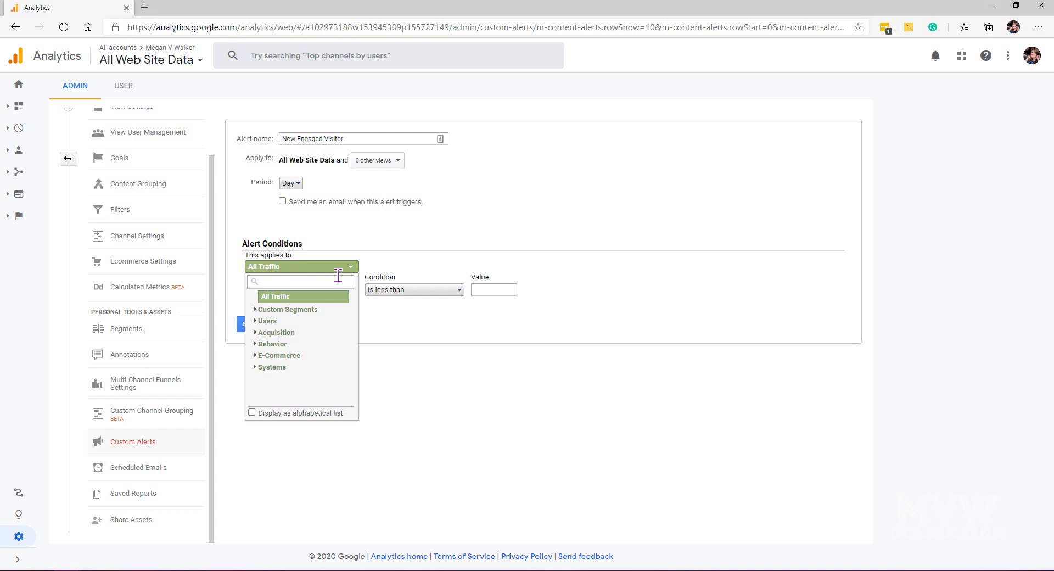
{"action": "type", "text": "vis"}
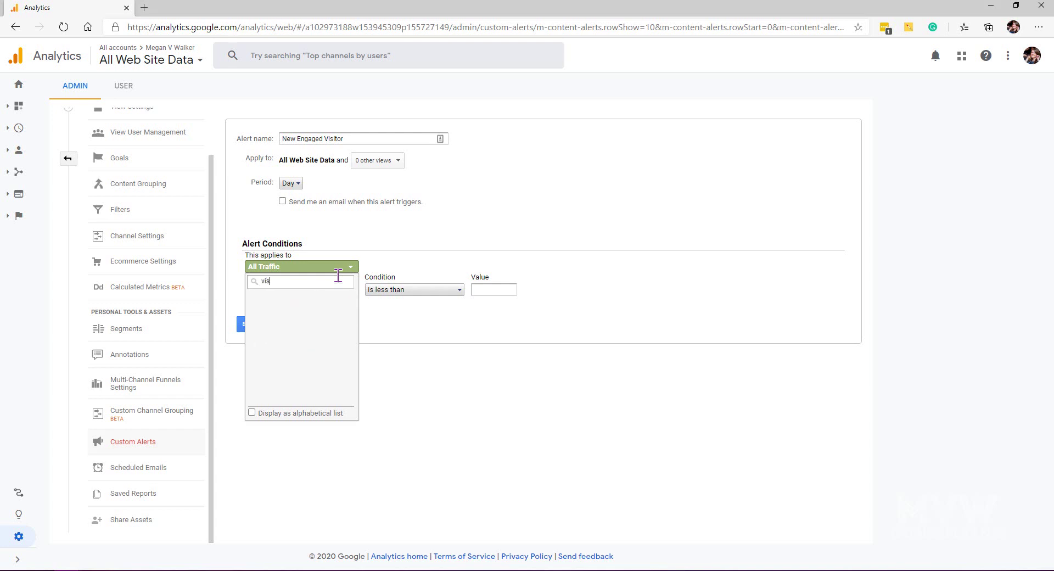
{"action": "key", "text": "BackSpace"}
{"action": "key", "text": "BackSpace"}
{"action": "key", "text": "BackSpace"}
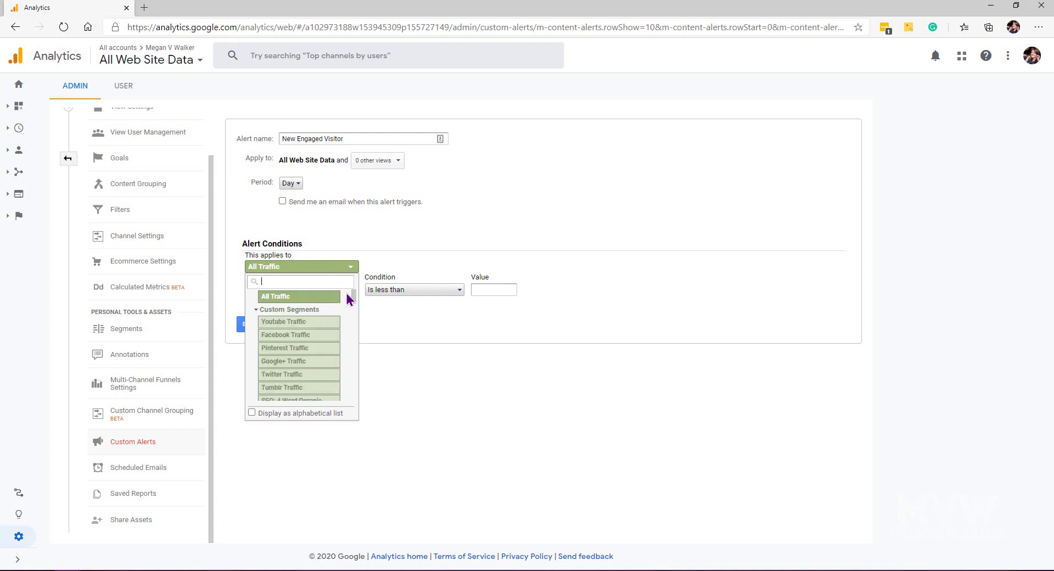
{"action": "type", "text": "ne"}
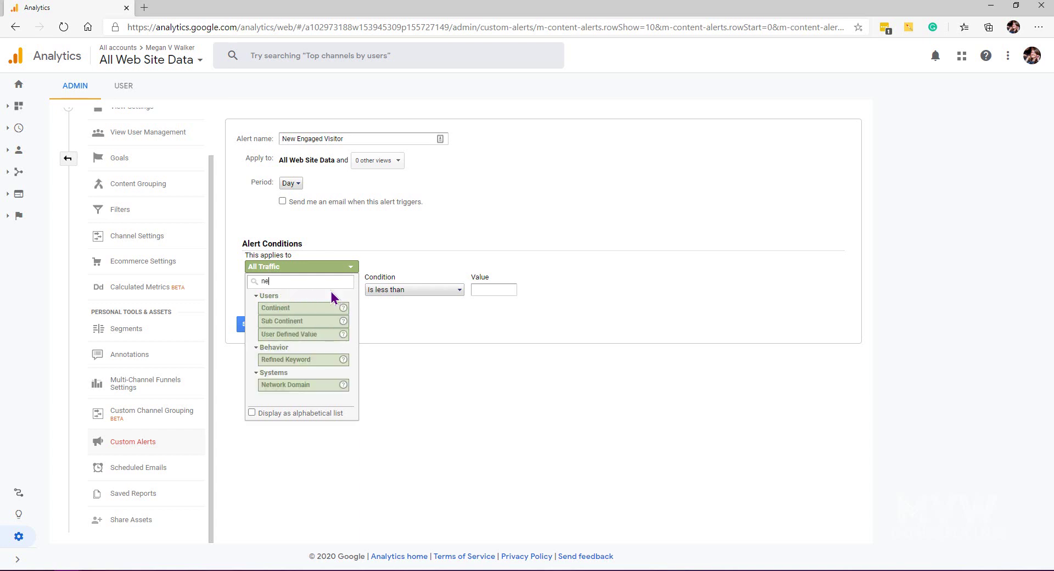
{"action": "key", "text": "BackSpace"}
{"action": "key", "text": "BackSpace"}
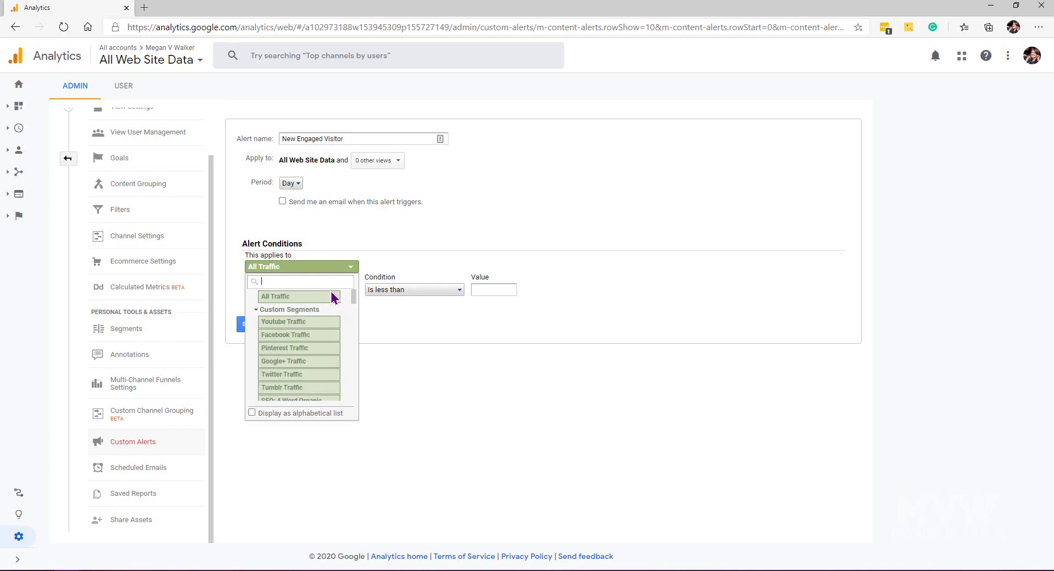
Step: Find the User Type dimension and apply the alert to users matching exactly New Visitor
{"action": "type", "text": "ty"}
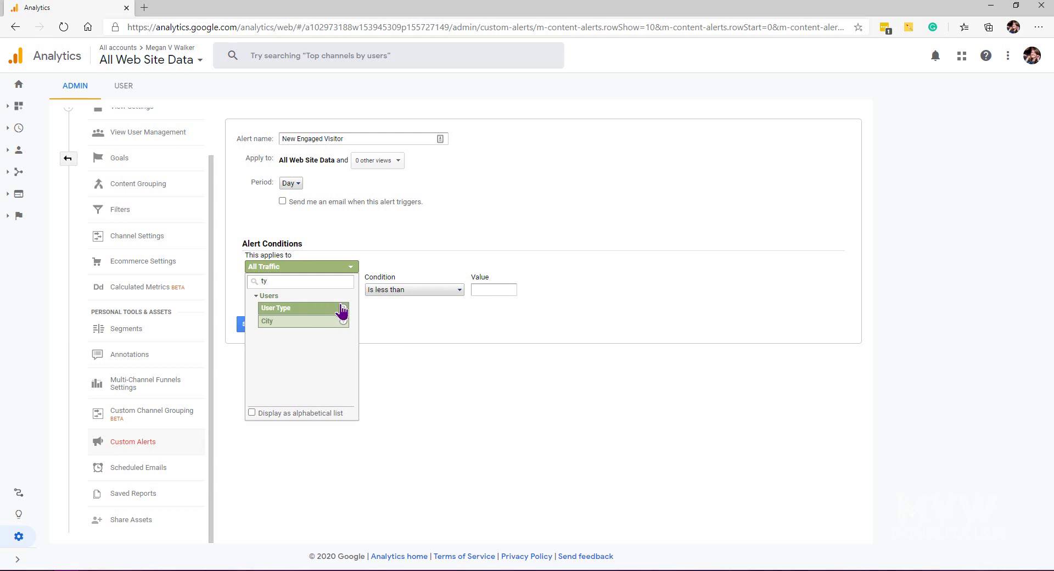
{"action": "mouse_move", "coordinate": [343, 312]}
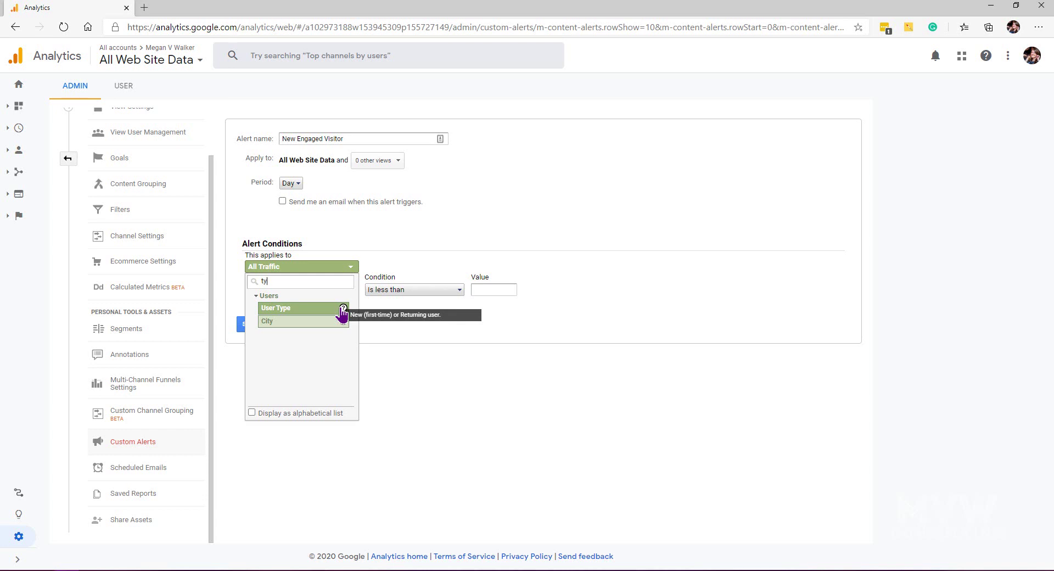
{"action": "left_click", "coordinate": [315, 309]}
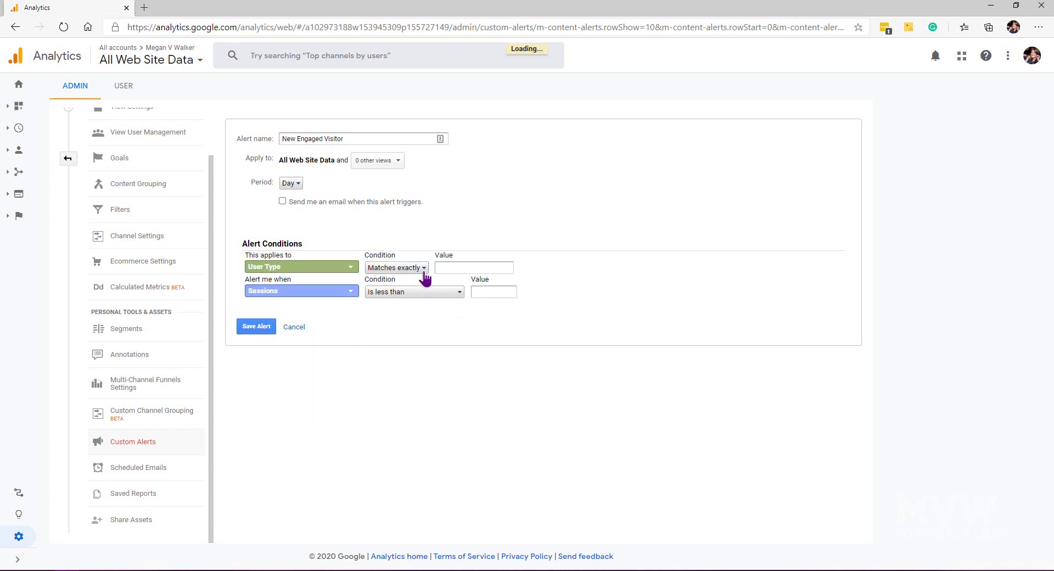
{"action": "left_click", "coordinate": [448, 268]}
{"action": "type", "text": "New"}
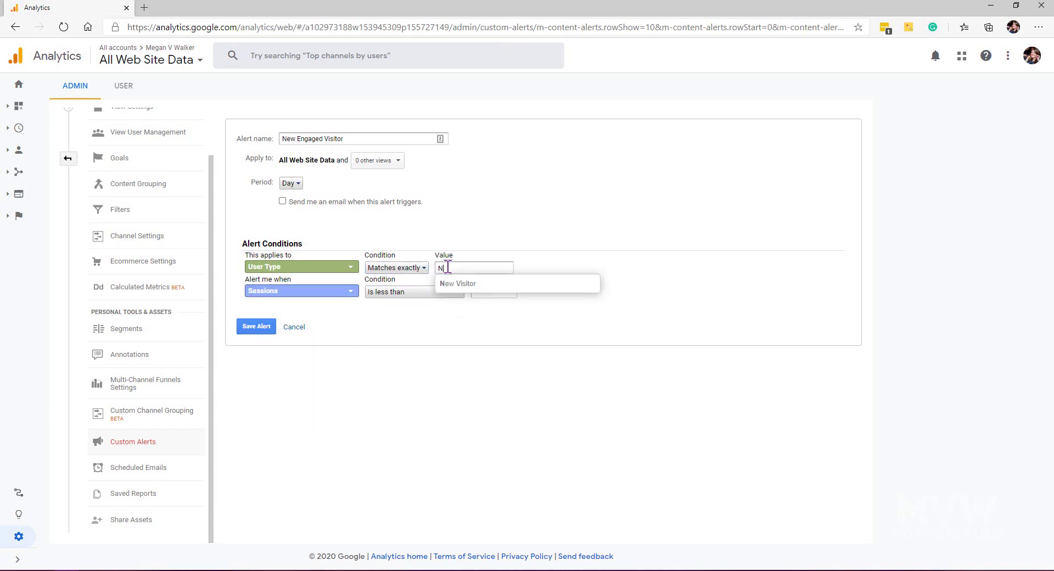
{"action": "left_click", "coordinate": [477, 285]}
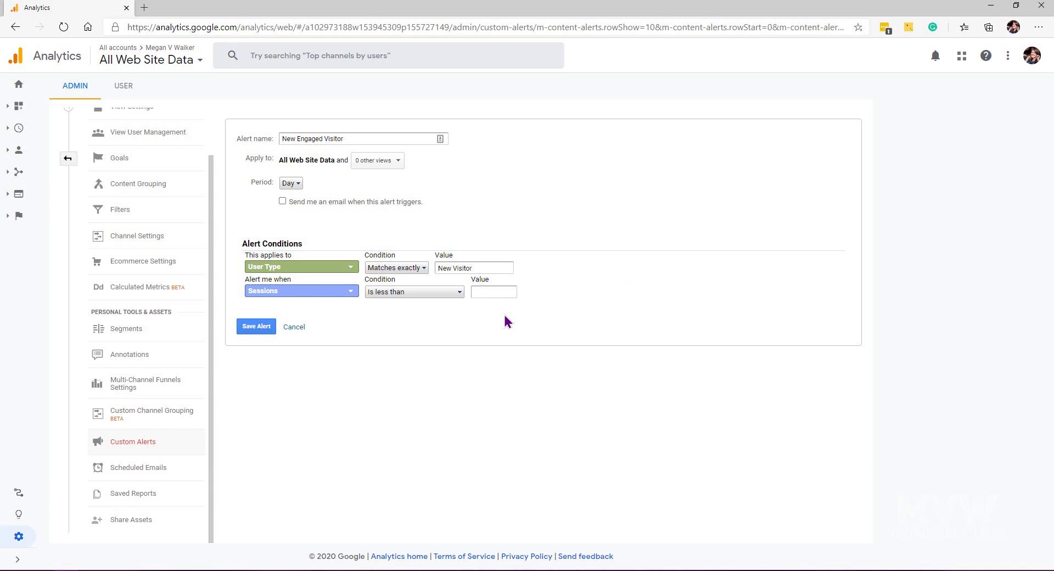
Step: Make the alert trigger when Pageviews is greater than 4 and save it
{"action": "left_click", "coordinate": [349, 293]}
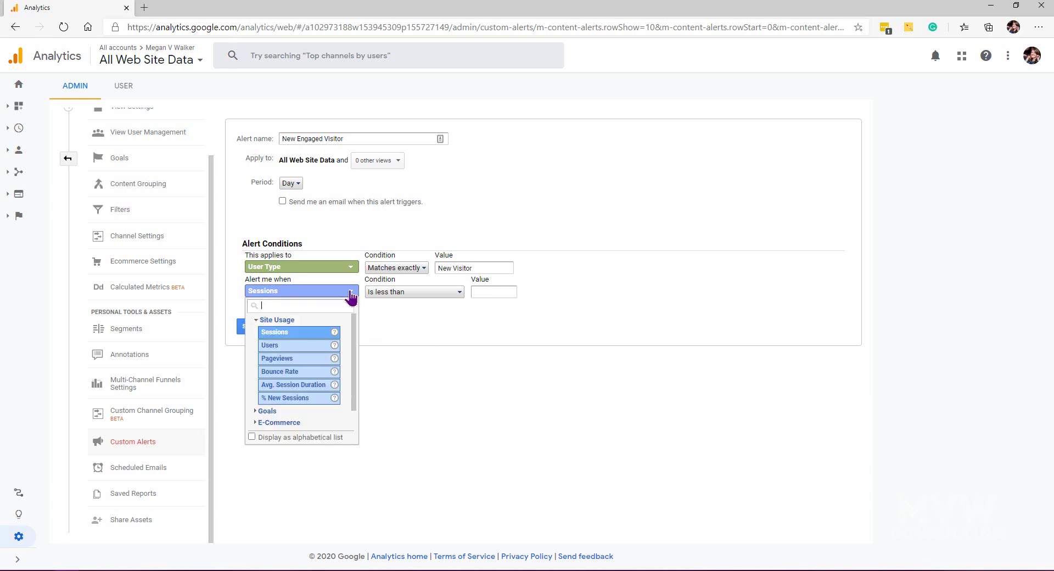
{"action": "left_click", "coordinate": [305, 363]}
{"action": "left_click", "coordinate": [446, 292]}
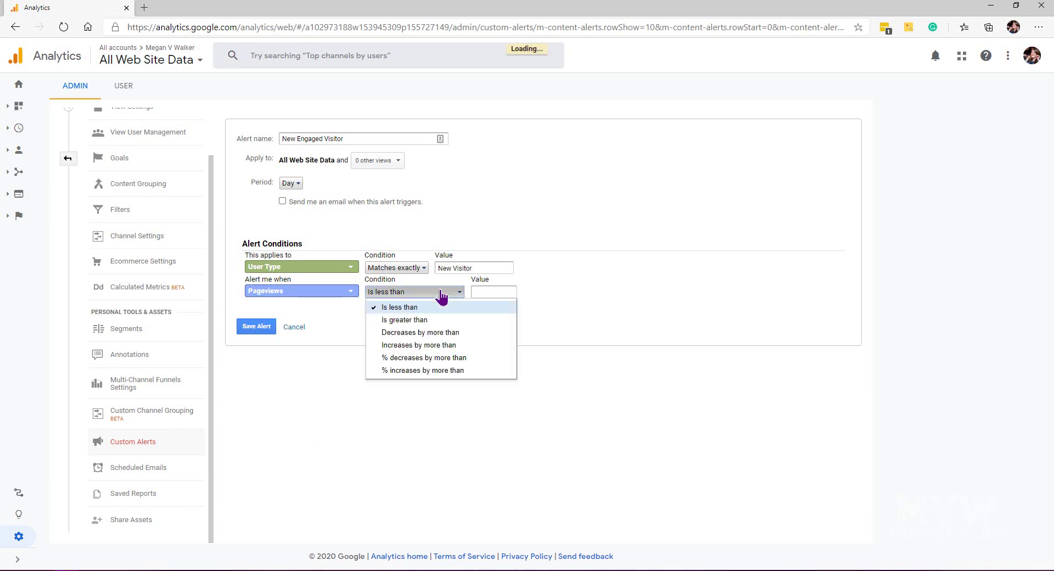
{"action": "left_click", "coordinate": [424, 320]}
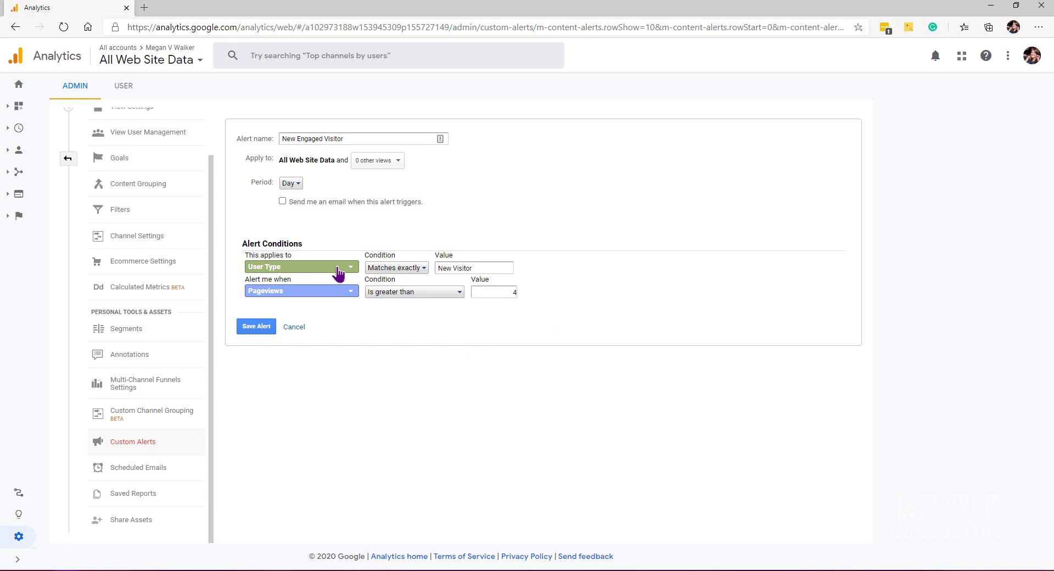
{"action": "left_click", "coordinate": [256, 326]}
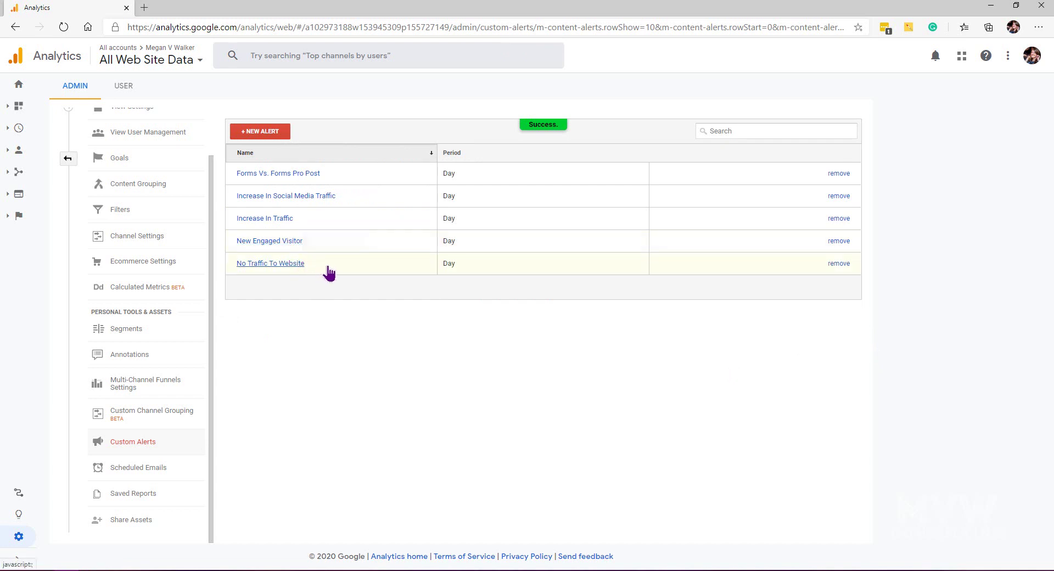
Step: Switch to the Gmail window, review the Google Analytics custom alerts email, and close it
{"action": "mouse_move", "coordinate": [233, 567]}
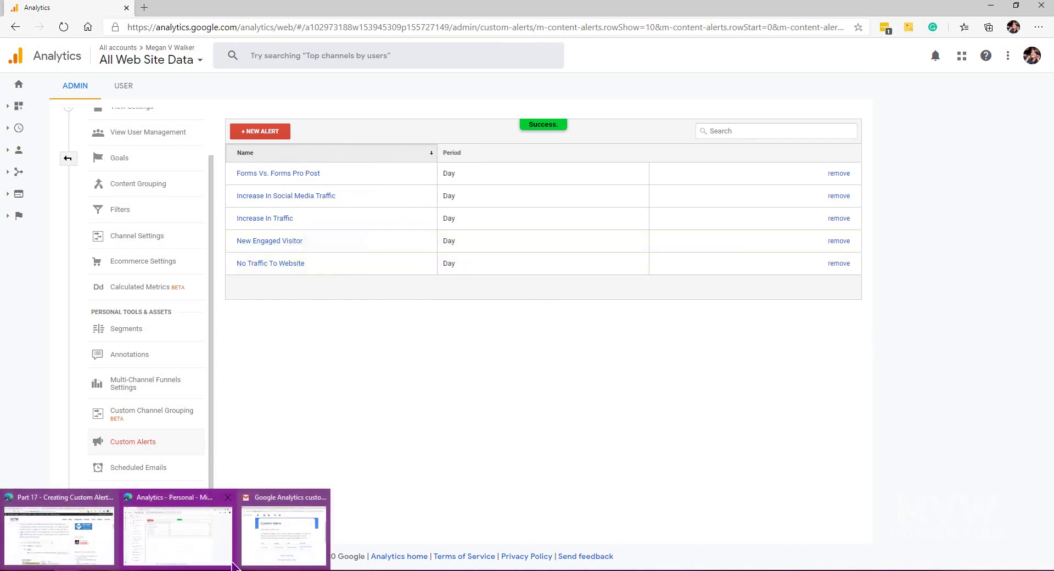
{"action": "left_click", "coordinate": [256, 552]}
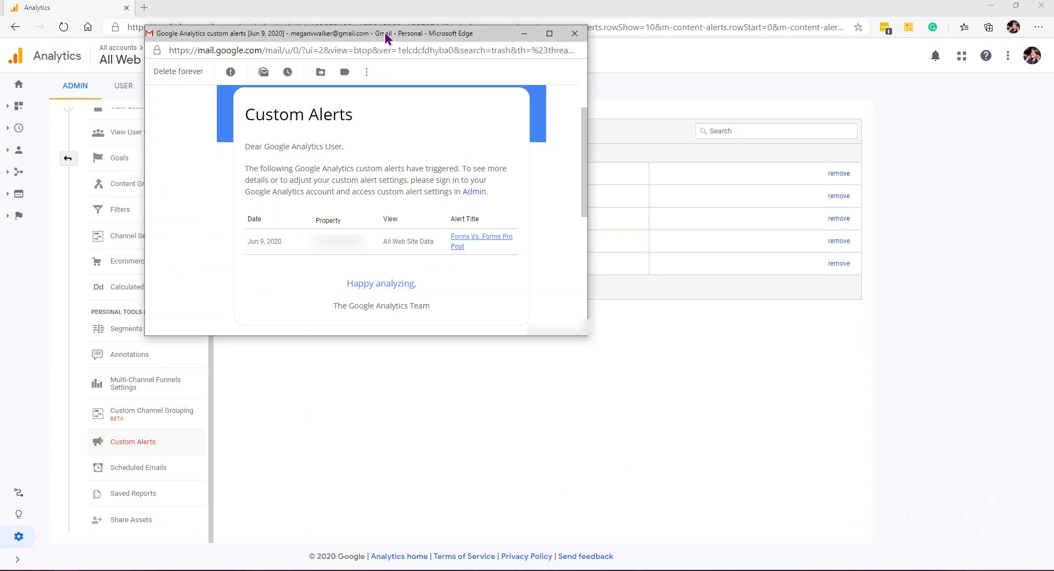
{"action": "left_click_drag", "start_coordinate": [386, 36], "coordinate": [603, 123]}
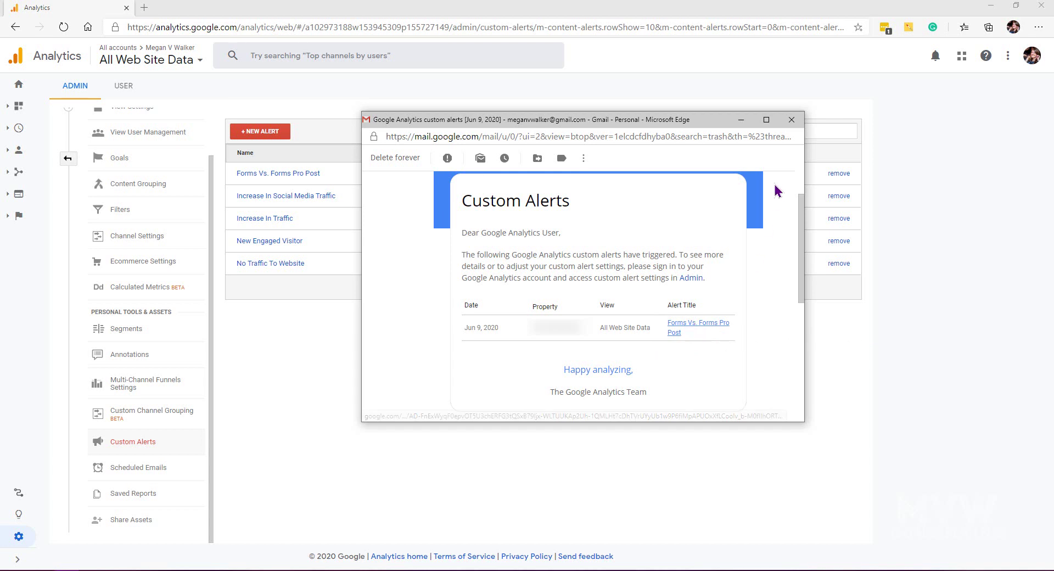
{"action": "left_click", "coordinate": [791, 119]}
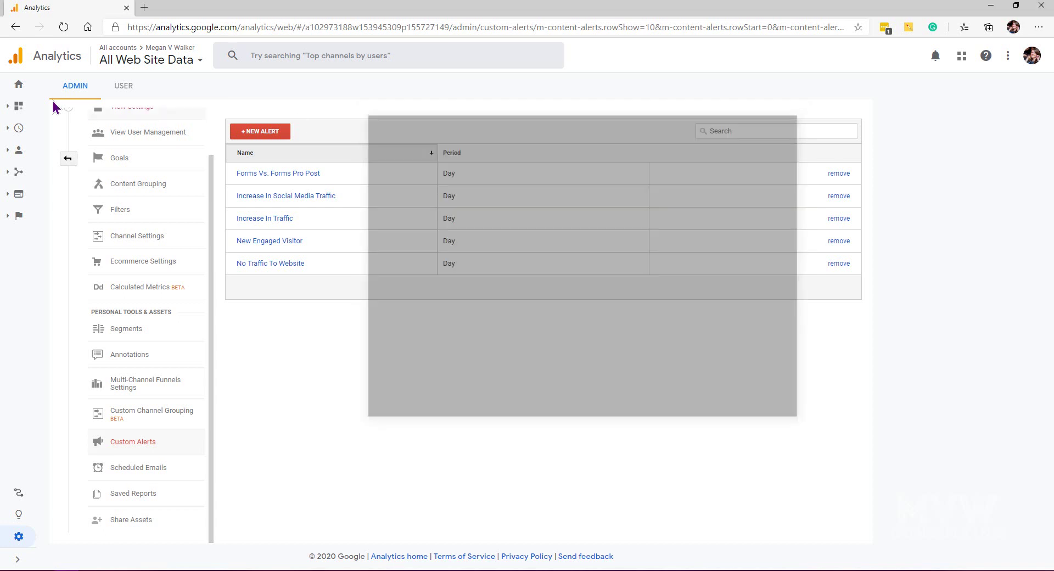
Step: Open the triggered custom alerts report and examine the June 8, 2020 details of the Forms Vs. Forms Pro Post alert
{"action": "left_click", "coordinate": [7, 108]}
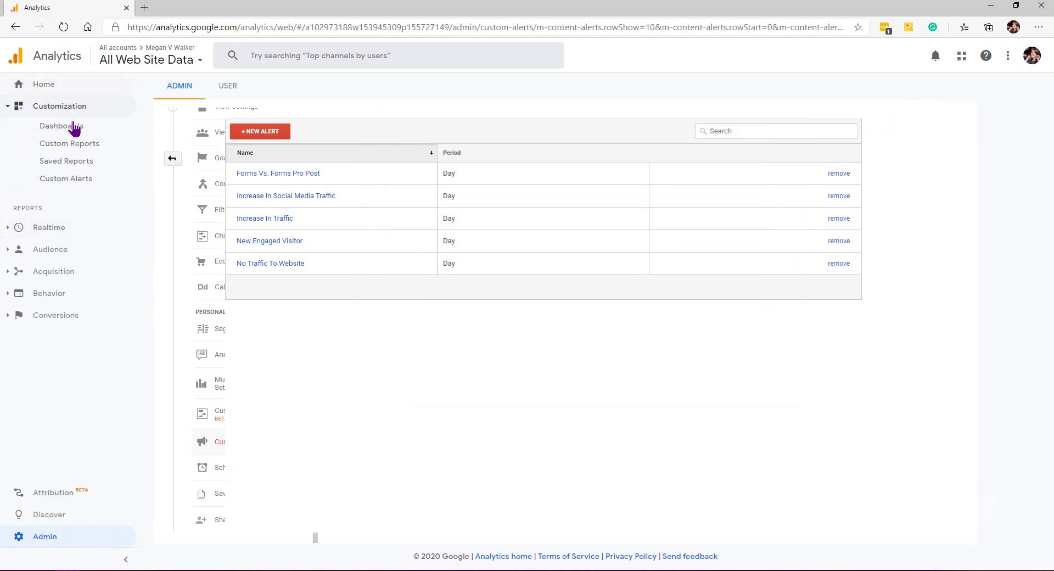
{"action": "left_click", "coordinate": [72, 180]}
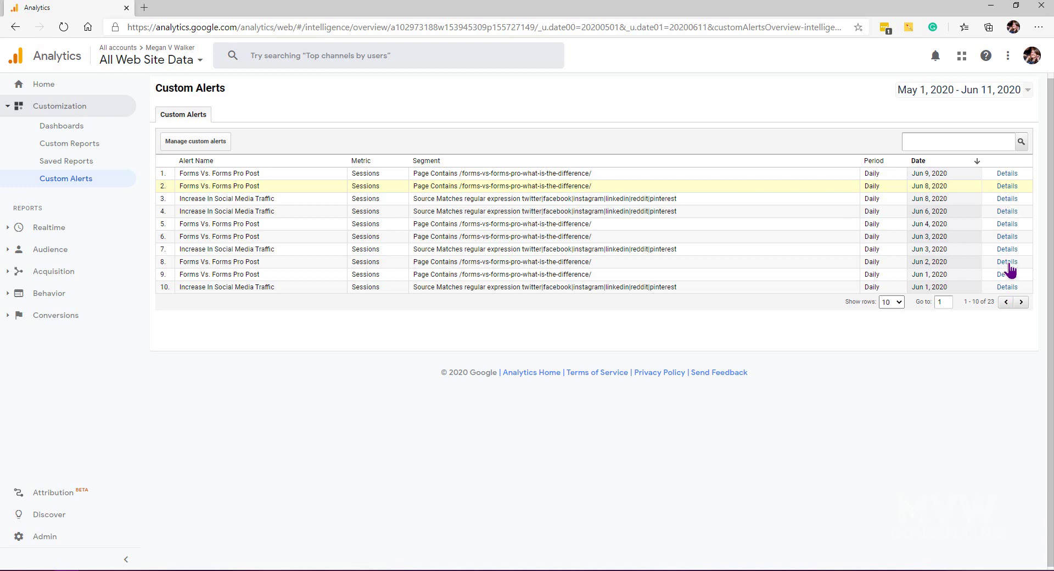
{"action": "left_click", "coordinate": [1007, 174]}
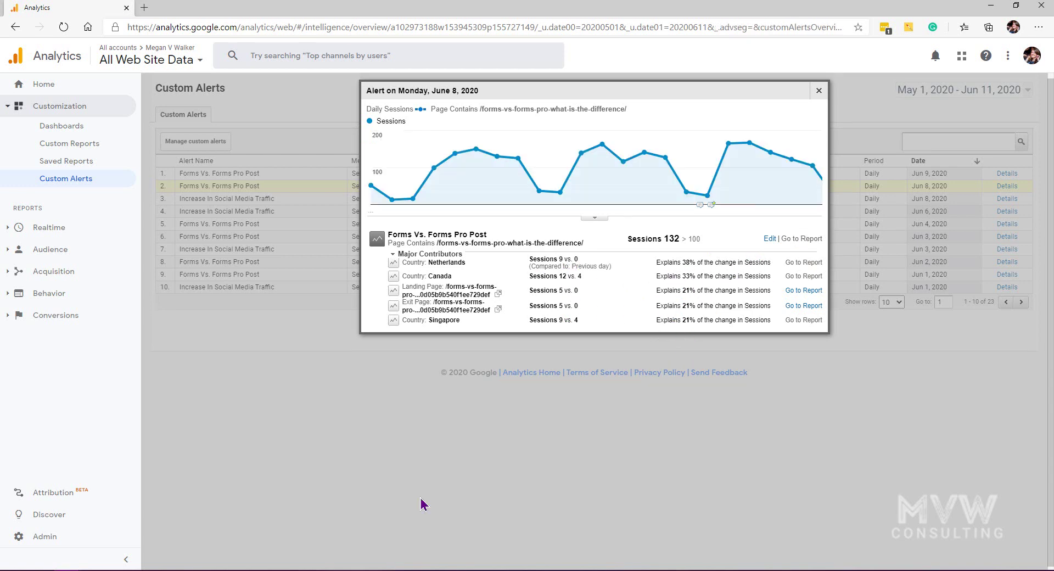
{"action": "left_click", "coordinate": [819, 91]}
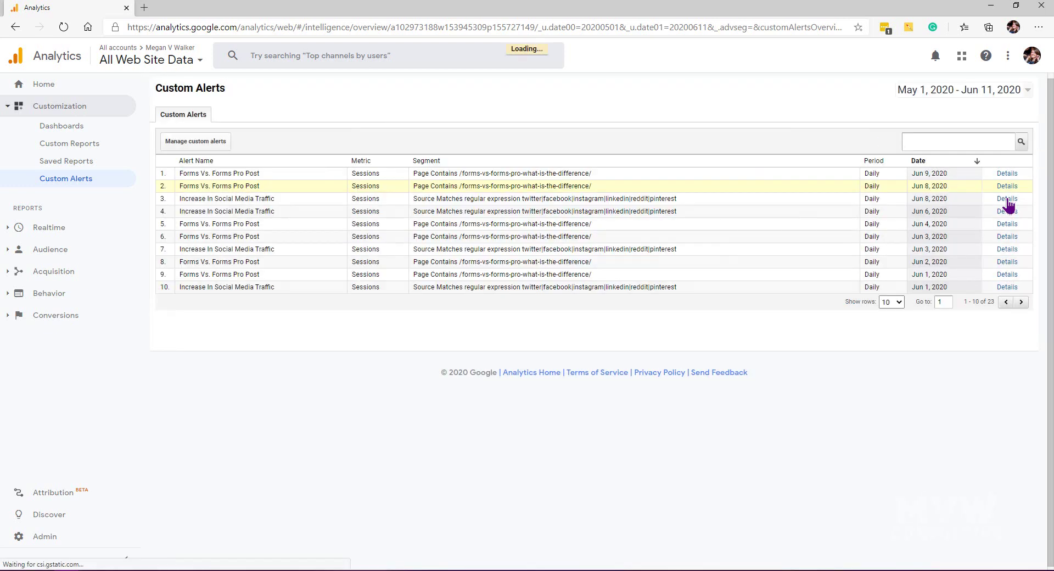
Step: Examine the June 8, 2020 details of the Increase In Social Media Traffic alert and return to custom alert management
{"action": "left_click", "coordinate": [1007, 198]}
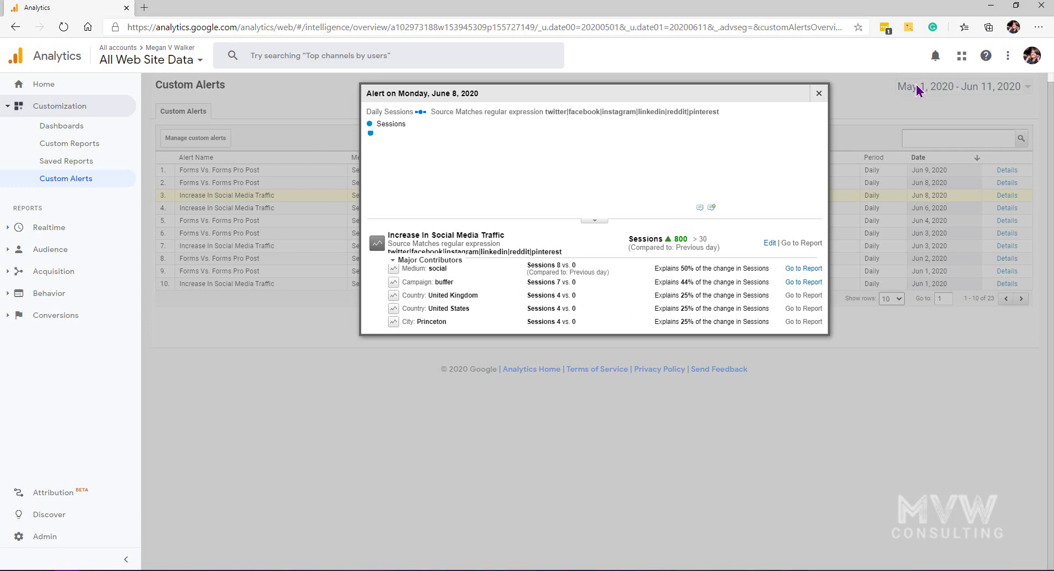
{"action": "left_click", "coordinate": [819, 93]}
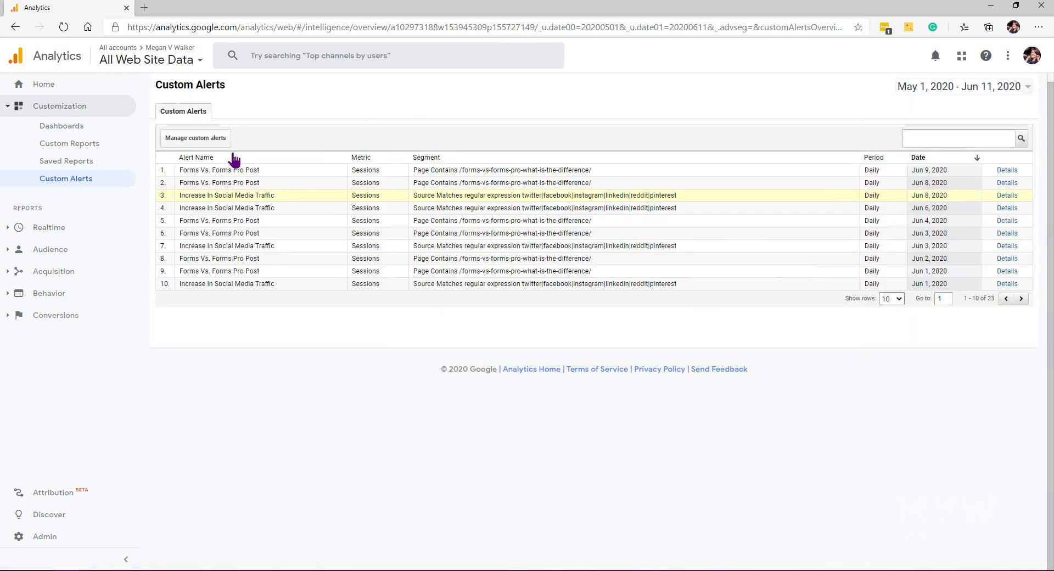
{"action": "left_click", "coordinate": [197, 140]}
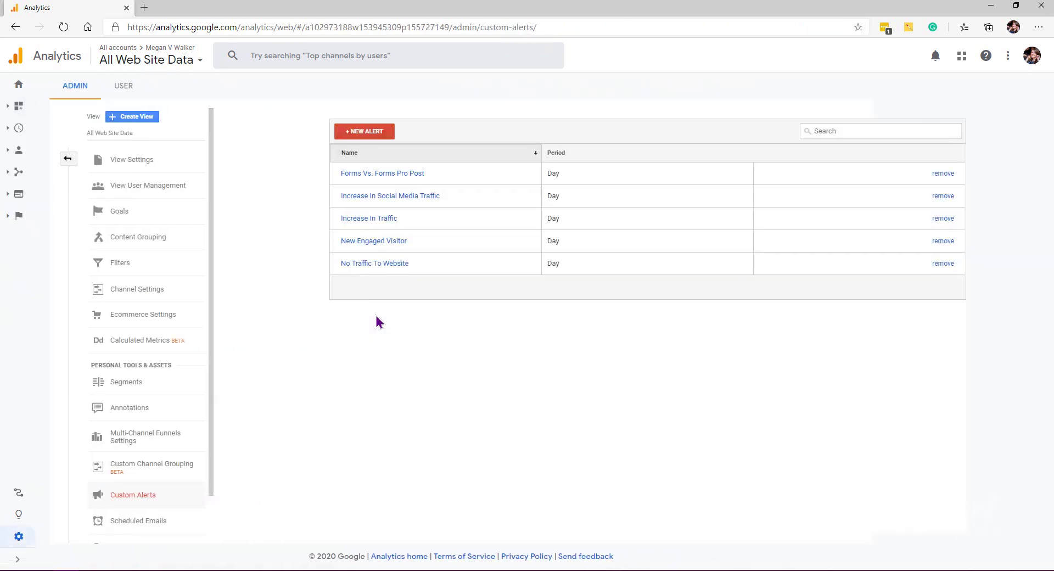